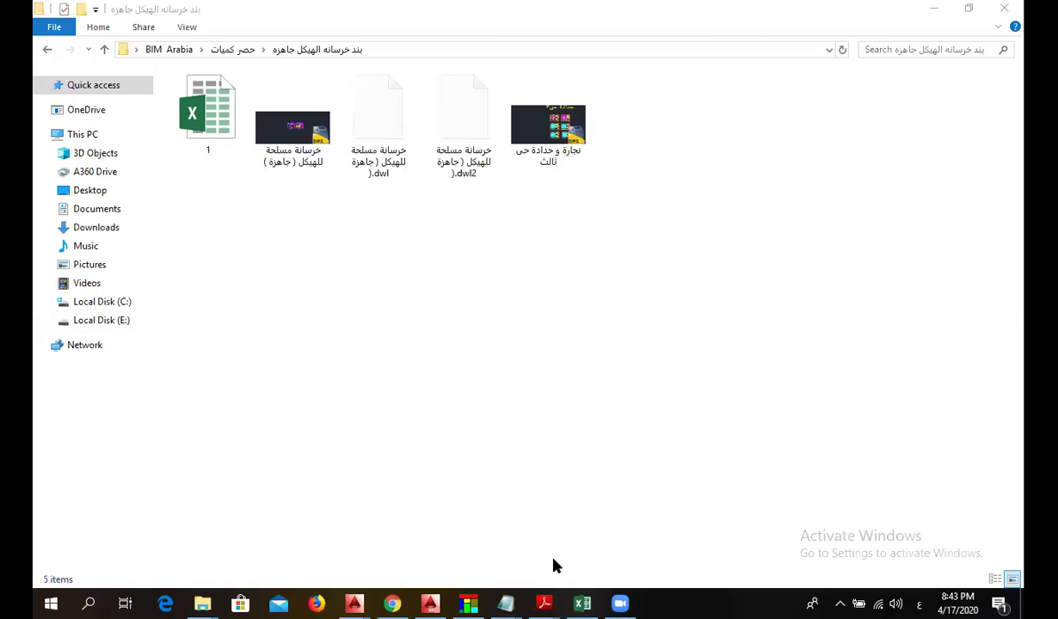
- Switch to the Excel quantity workbook and select the item cells in column F from S1 down past S11
left_click(578, 603)
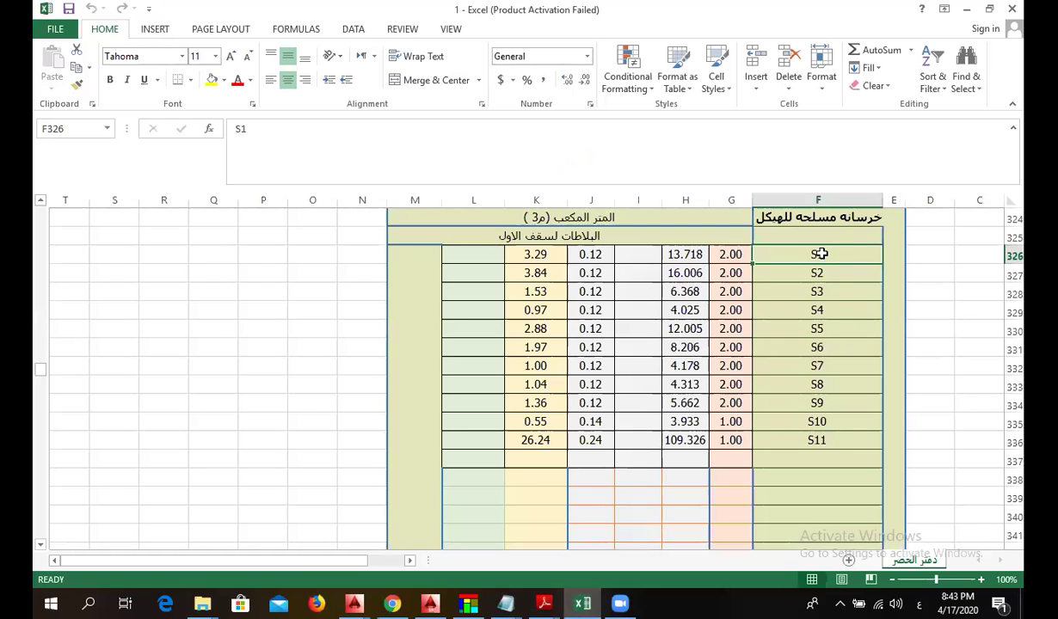
key("shift+Down")
key("shift+Down")
key("shift+Down")
key("shift+Down")
key("shift+Down")
key("shift+Down")
key("shift+Down")
key("shift+Down")
key("shift+Down")
key("shift+Down")
key("shift+Down")
key("shift+Down")
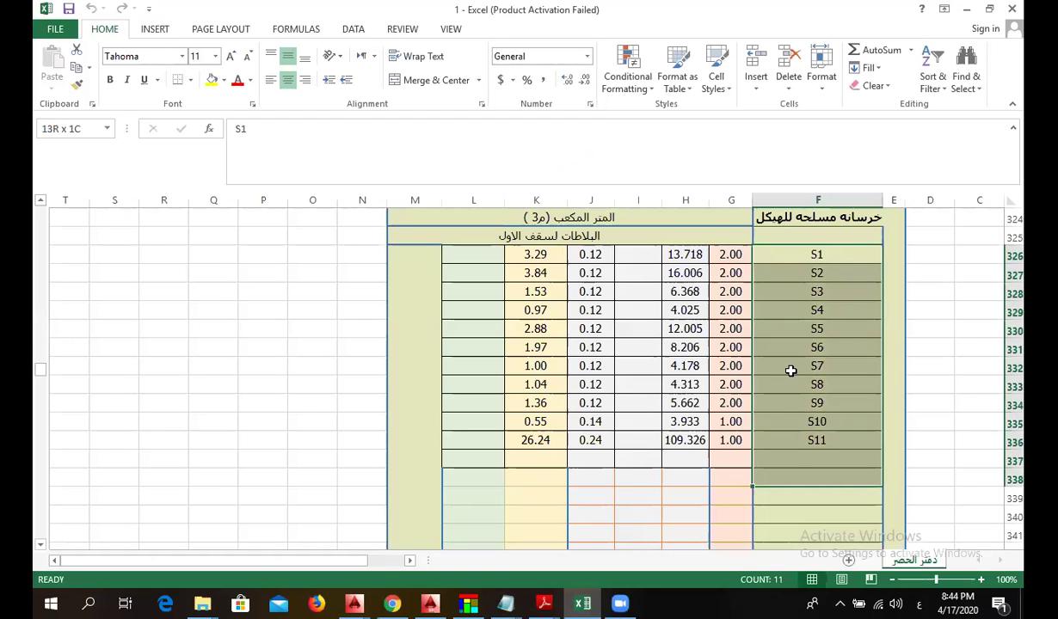
- Switch to the AutoCAD drawing خرسانة مسلحة للهيكل ( جاهزة ) and examine the slab labels and areas on the basement roof plan
left_click(550, 602)
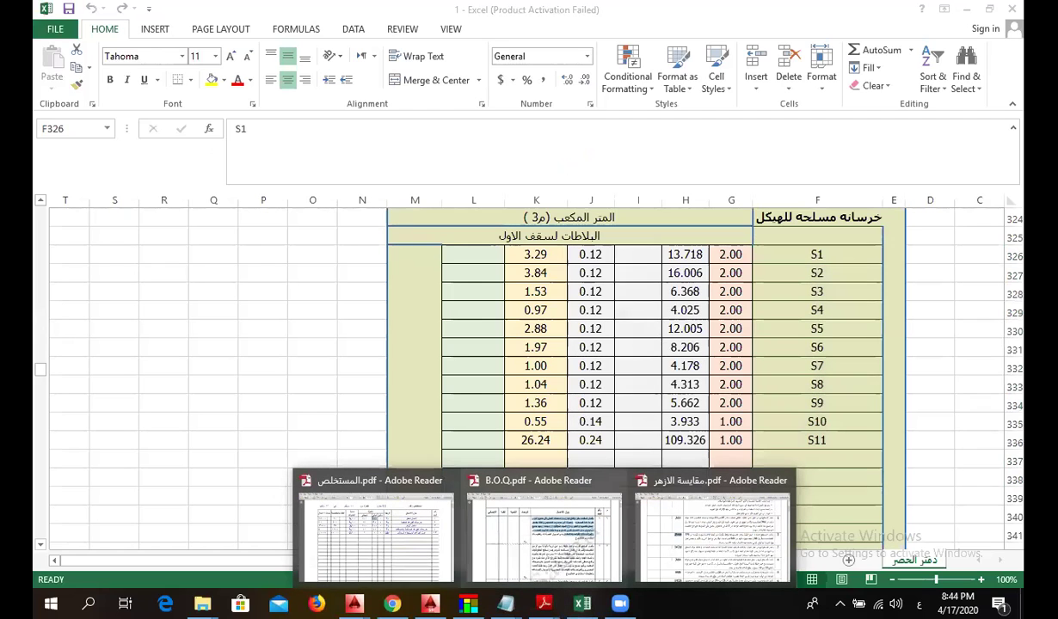
left_click(430, 603)
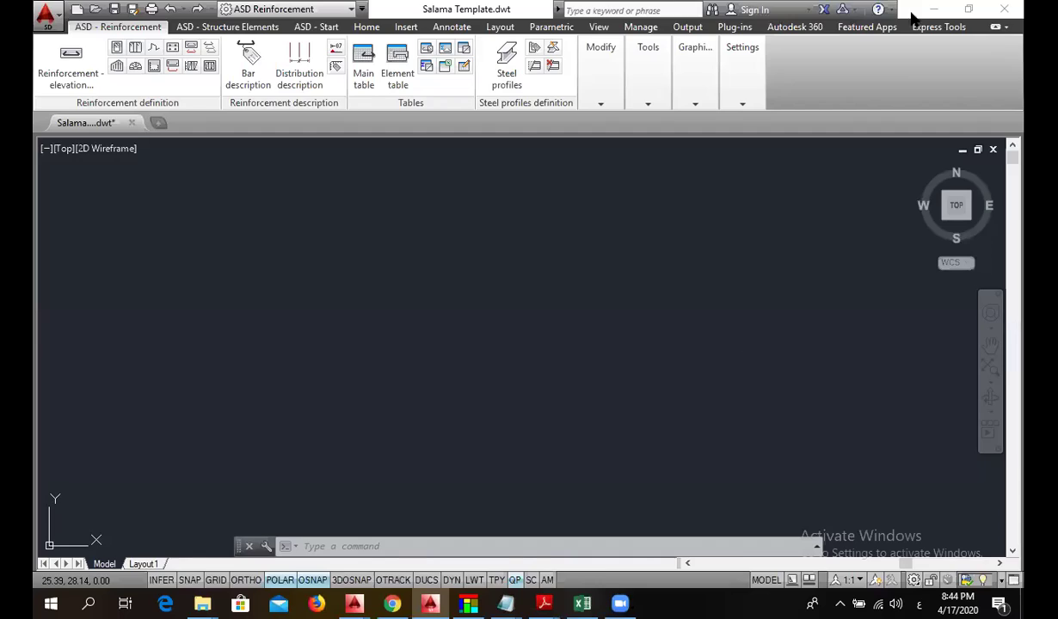
left_click(879, 19)
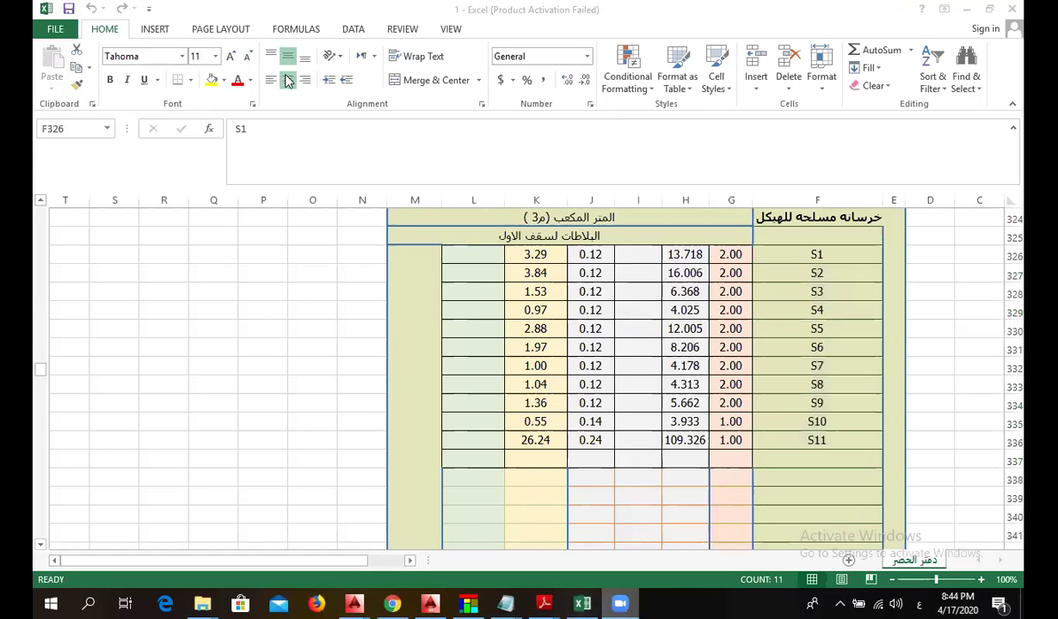
mouse_move(353, 603)
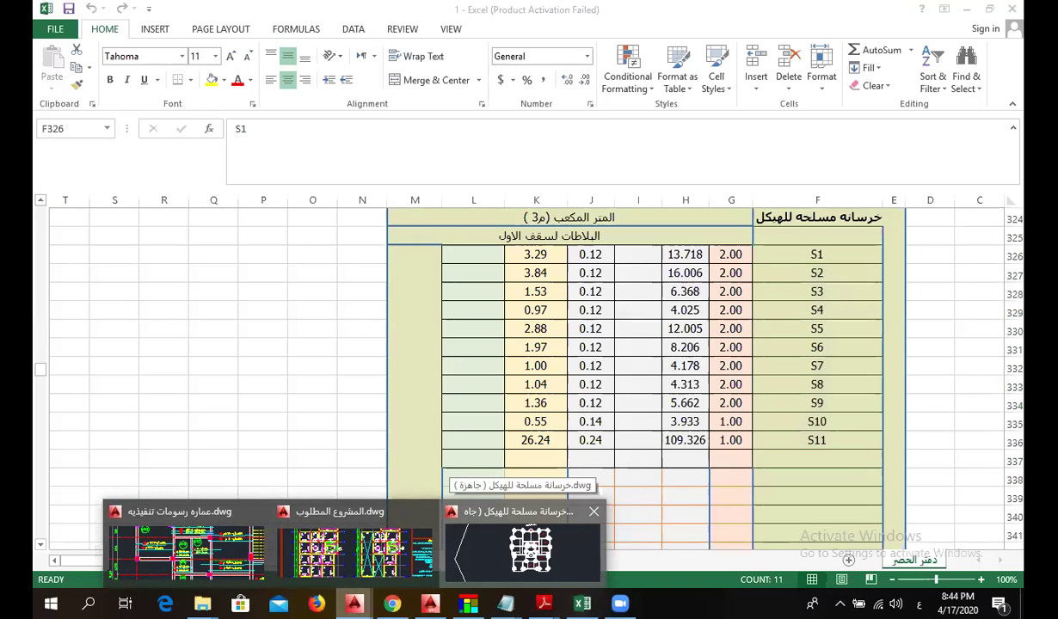
left_click(522, 542)
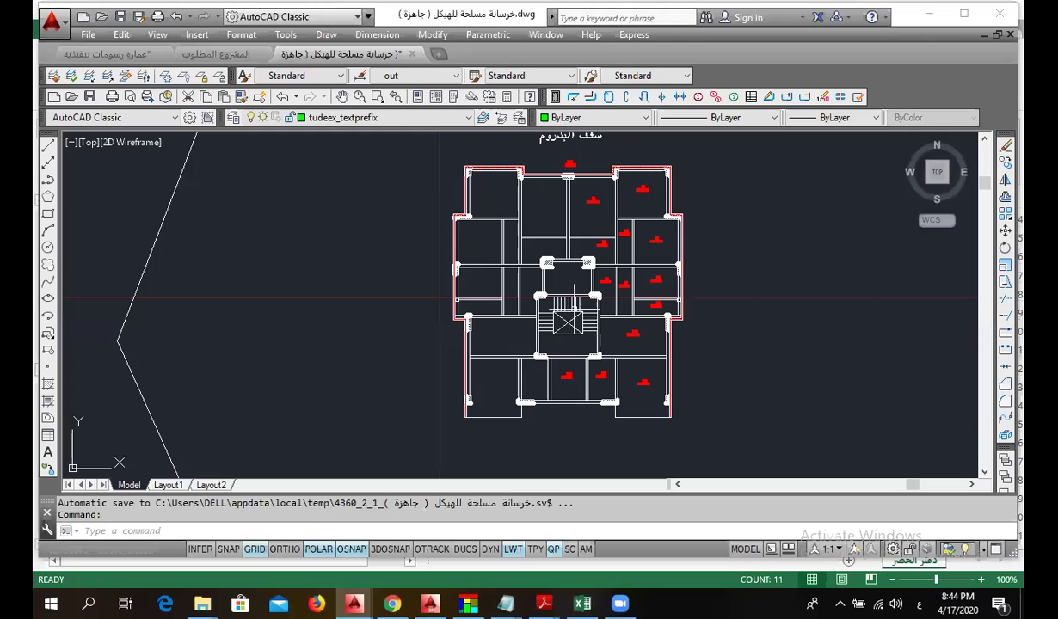
scroll(673, 212, "up", 5)
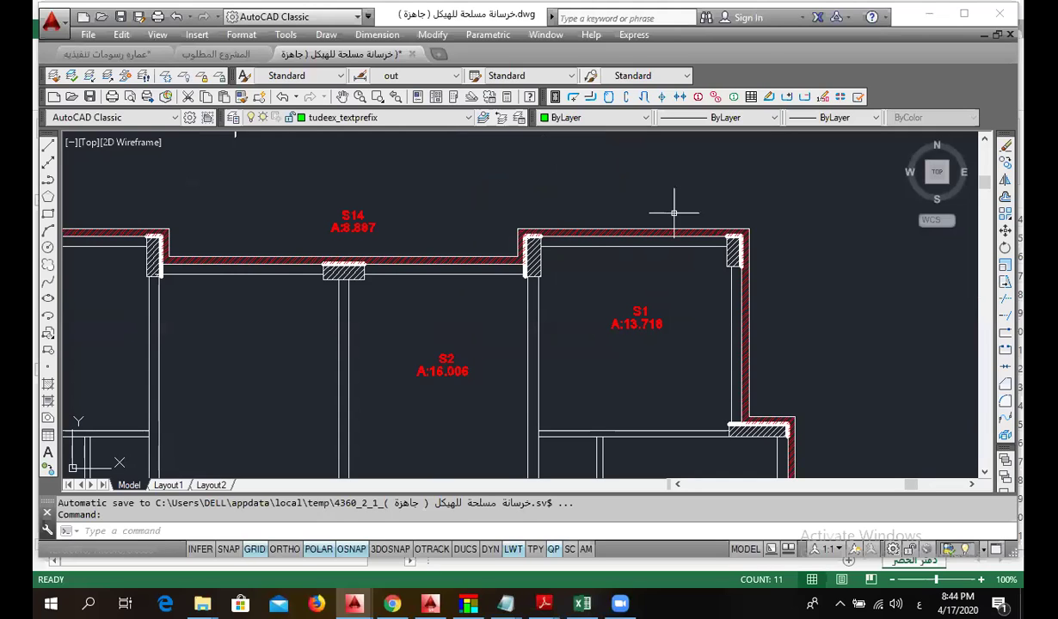
scroll(673, 212, "down", 5)
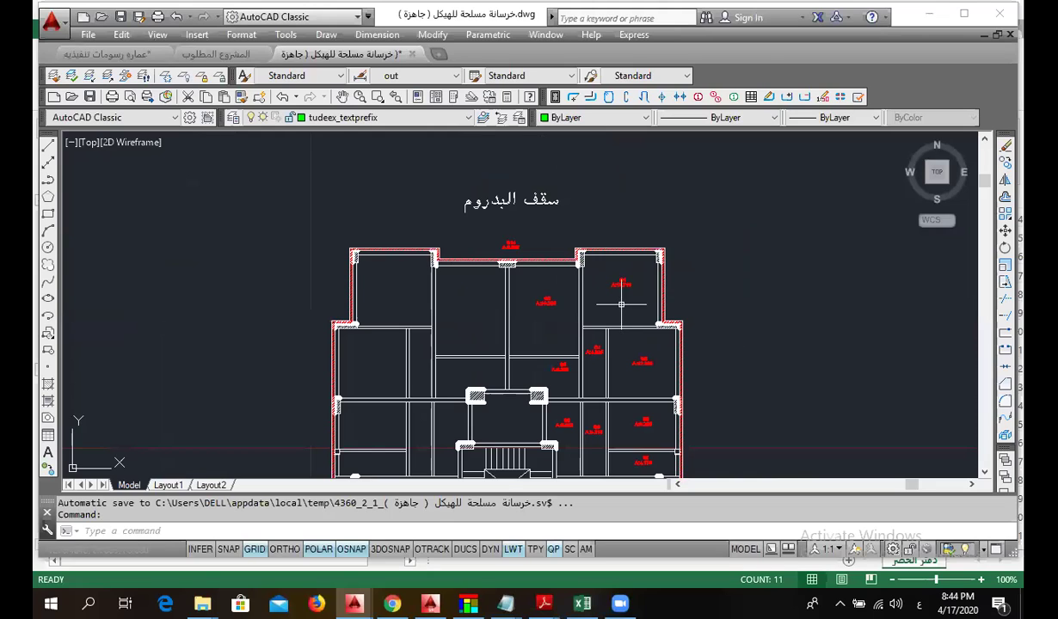
scroll(621, 303, "up", 5)
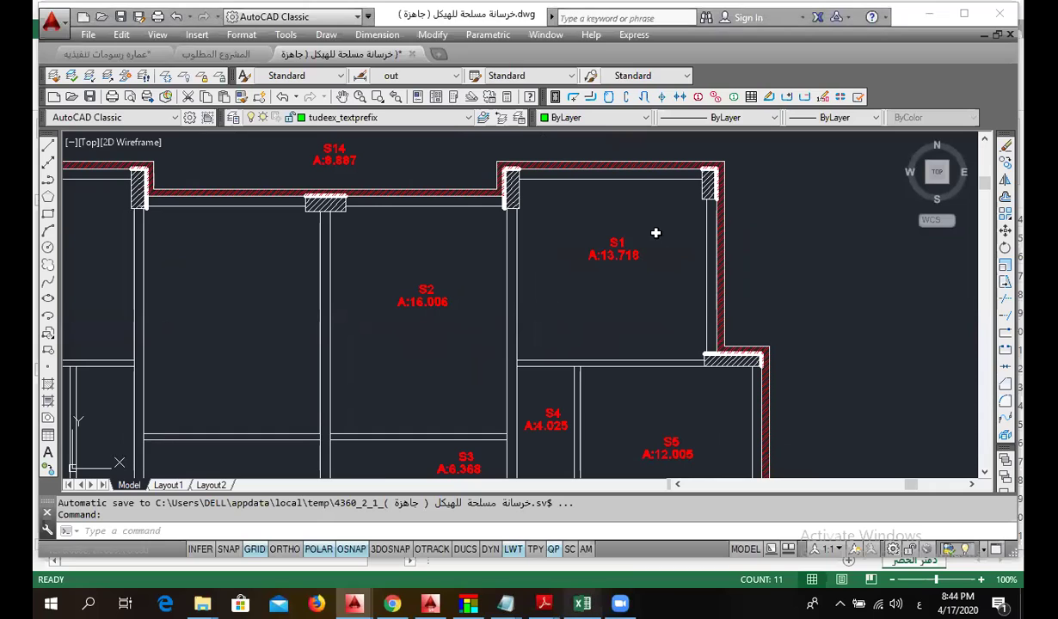
- Check the slab table's column headings in Excel and return to the AutoCAD plan to examine the remaining slab labels and areas
key("alt+Tab")
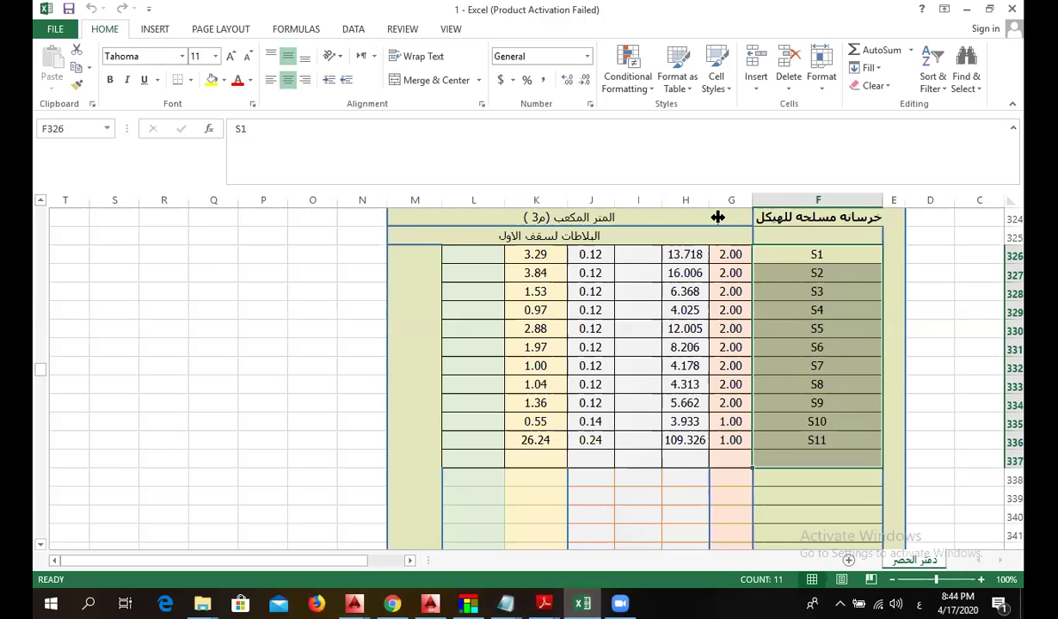
scroll(554, 379, "up", 1)
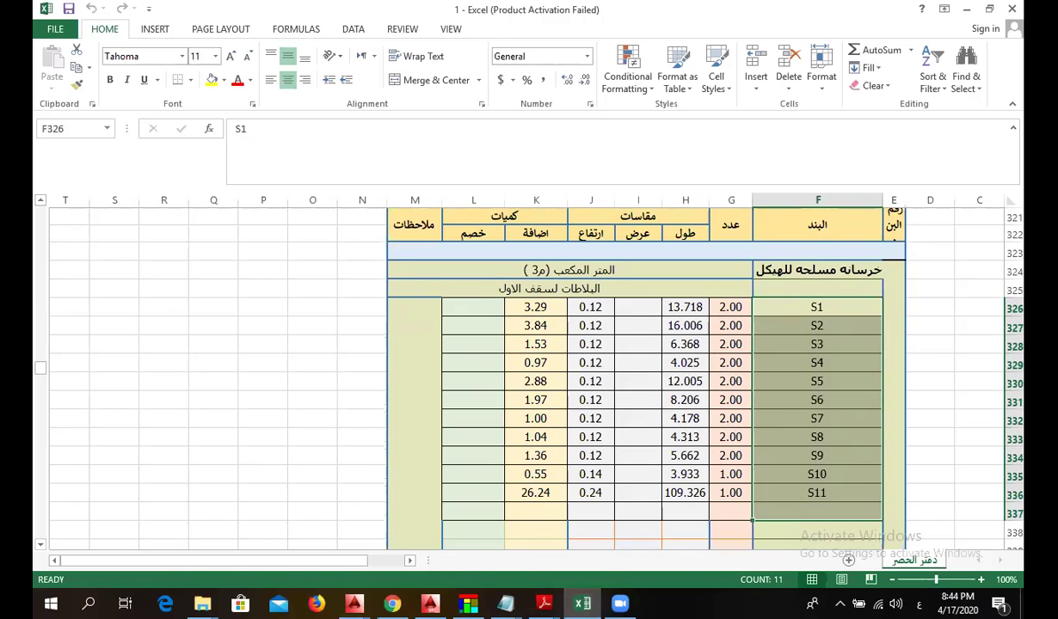
left_click(353, 603)
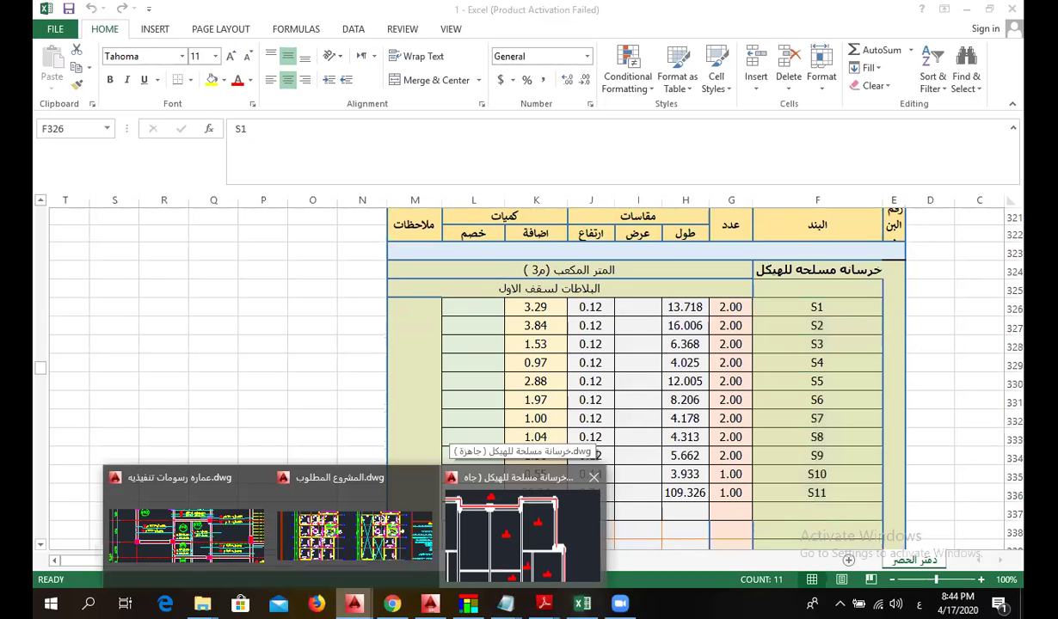
left_click(522, 533)
middle_click_drag(578, 247, 515, 136)
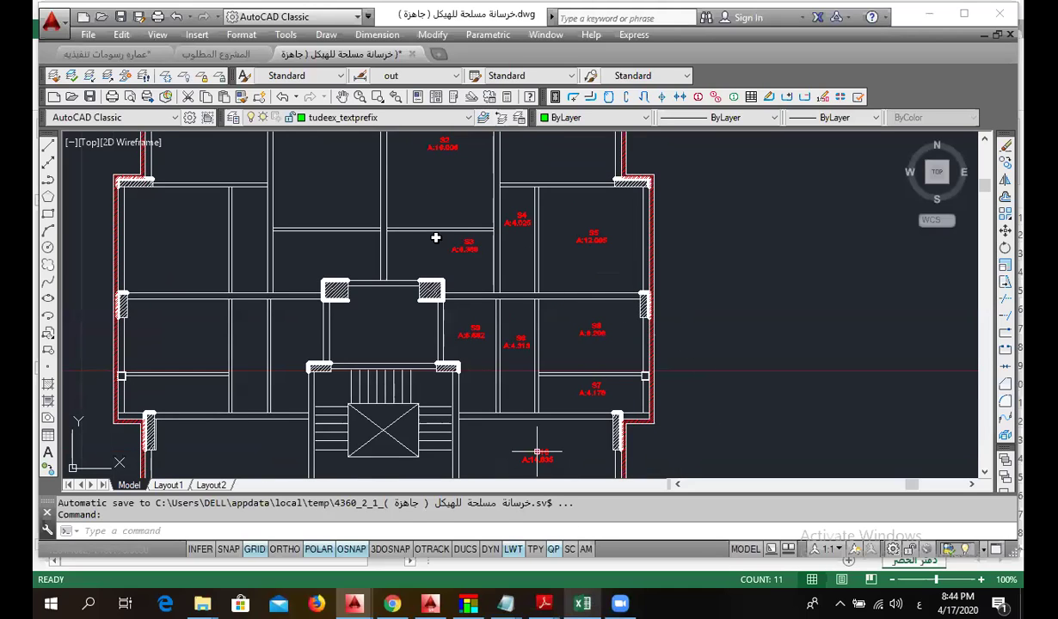
- Return to the Excel slab table and select the height cell of slab S4
key("alt+Tab")
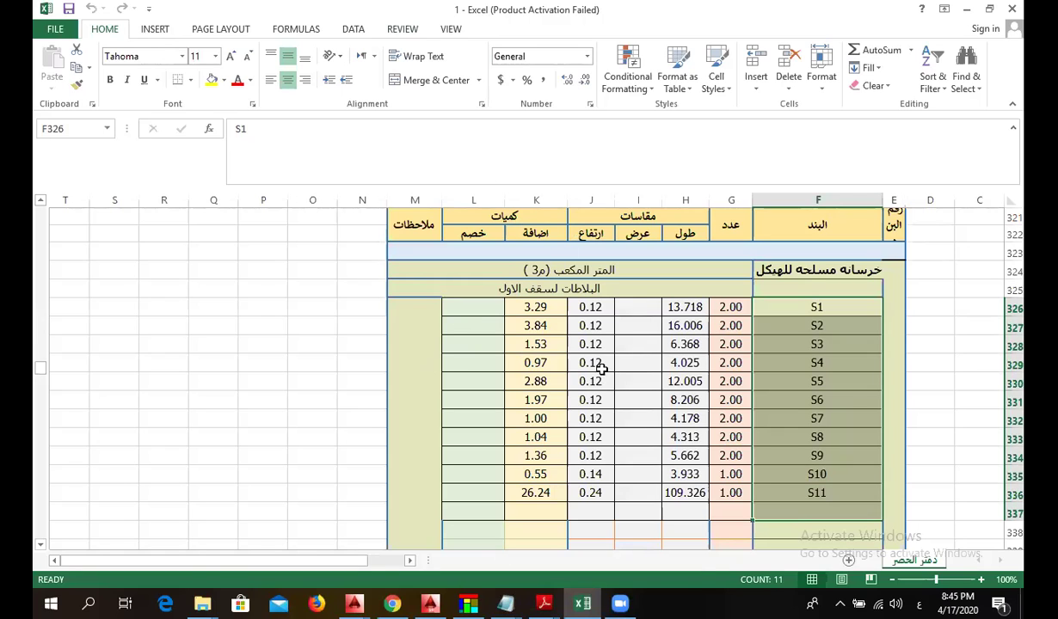
left_click_drag(601, 368, 597, 365)
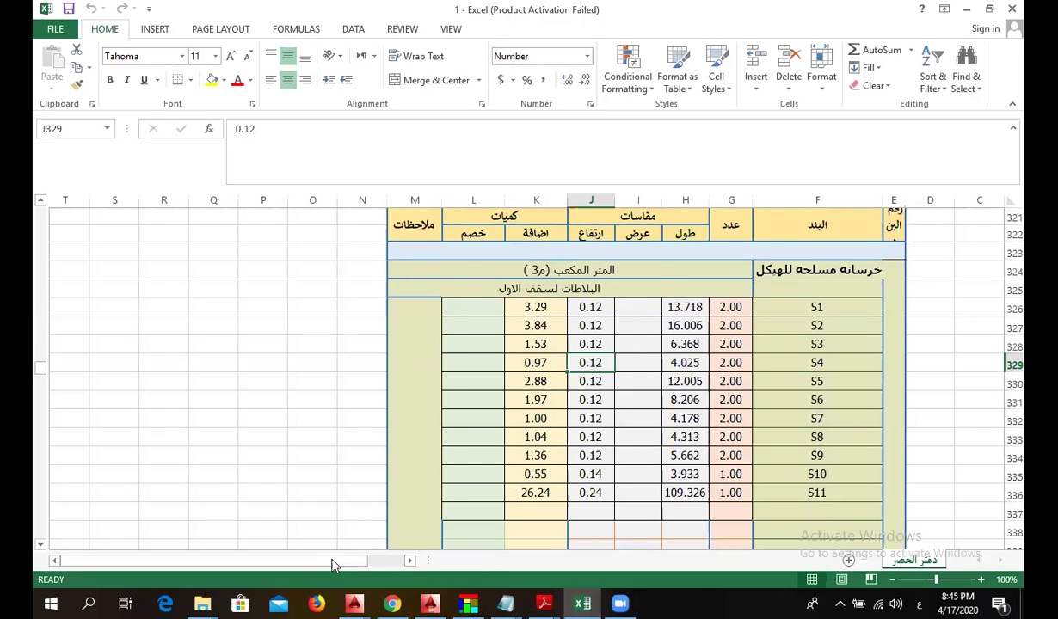
left_click_drag(336, 565, 378, 565)
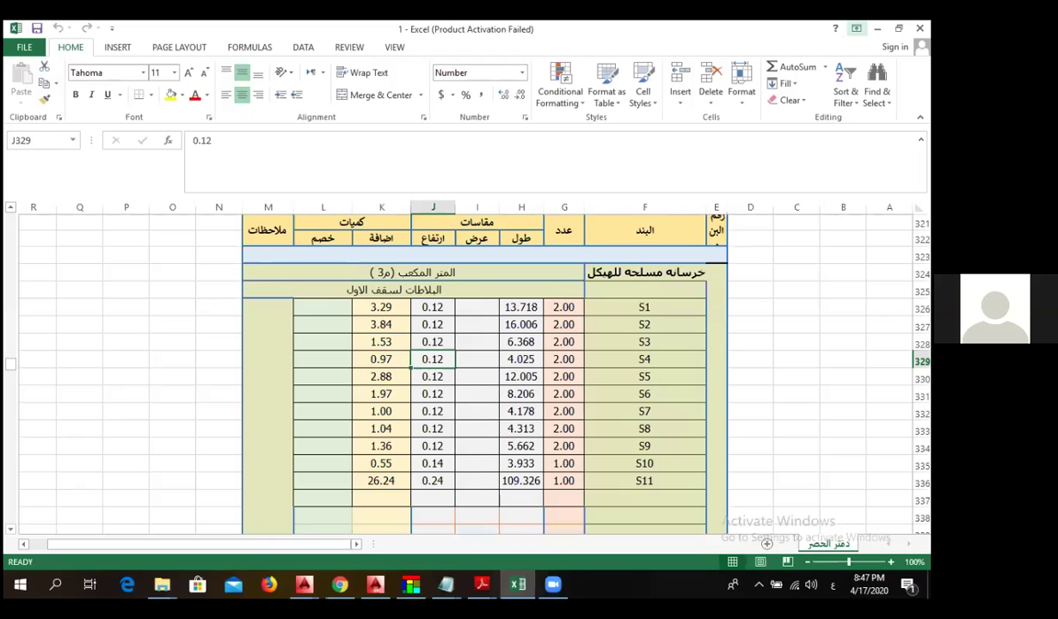
- Switch to File Explorer, go up to the BIM Arabia folder and reopen the حصر كميات folder
key("alt+Tab")
key("alt+Tab")
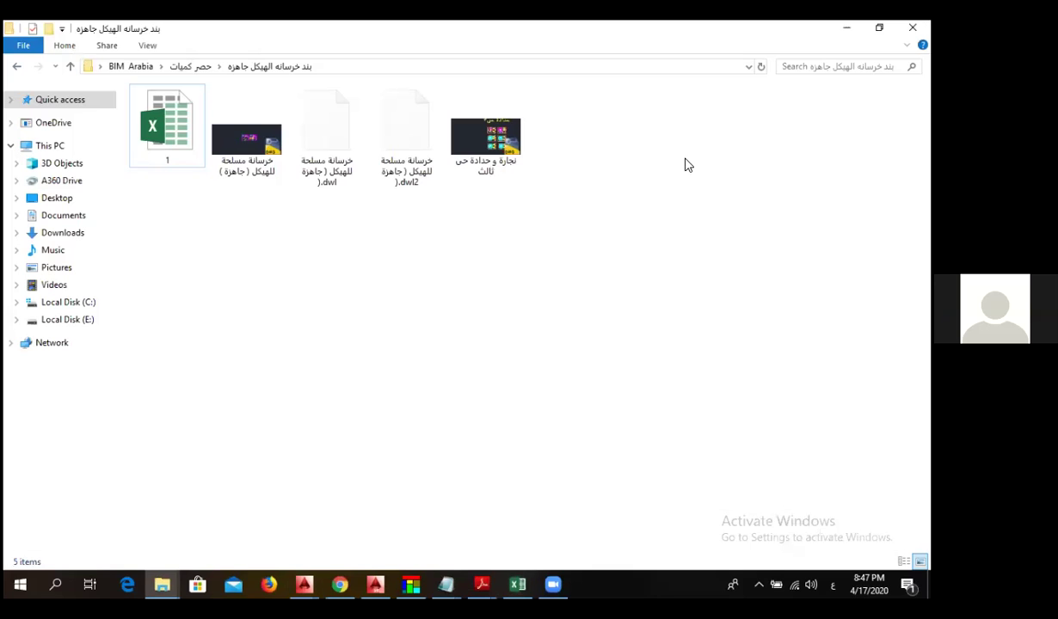
key("alt+Up")
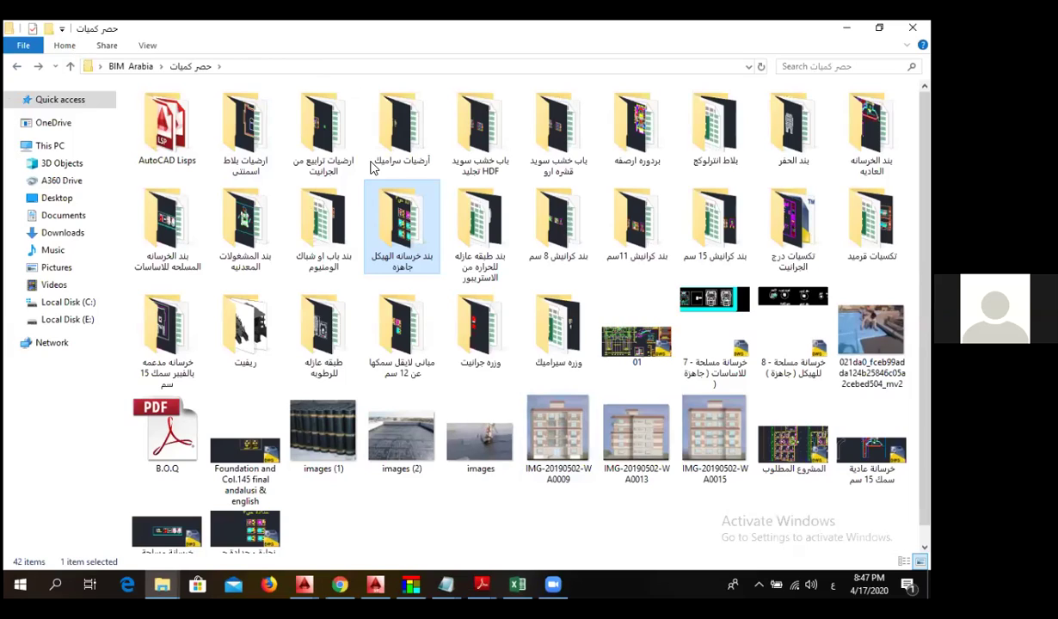
key("BackSpace")
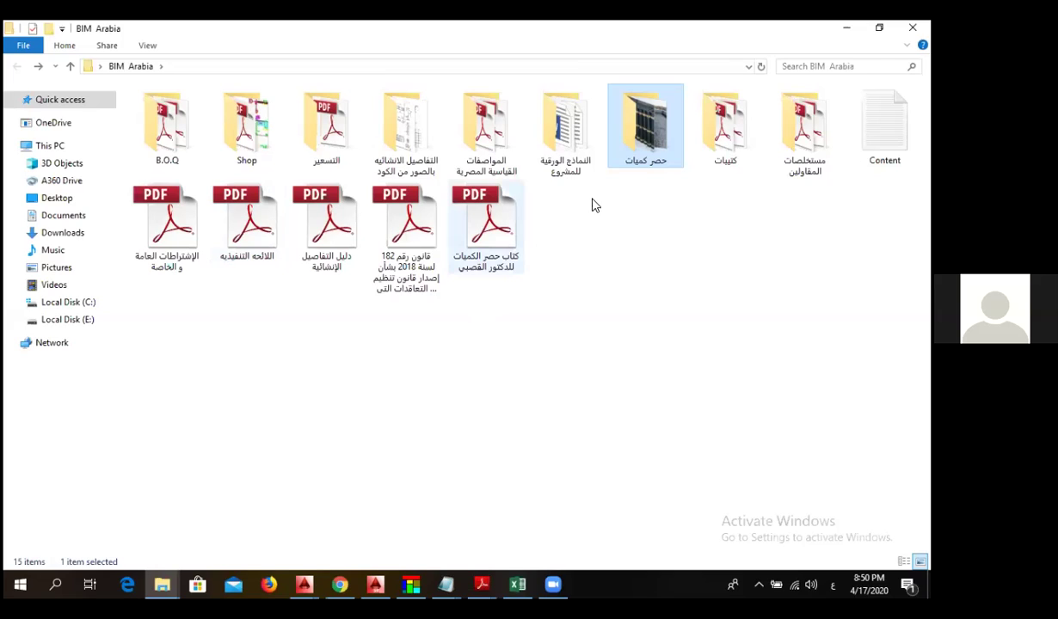
key("Return")
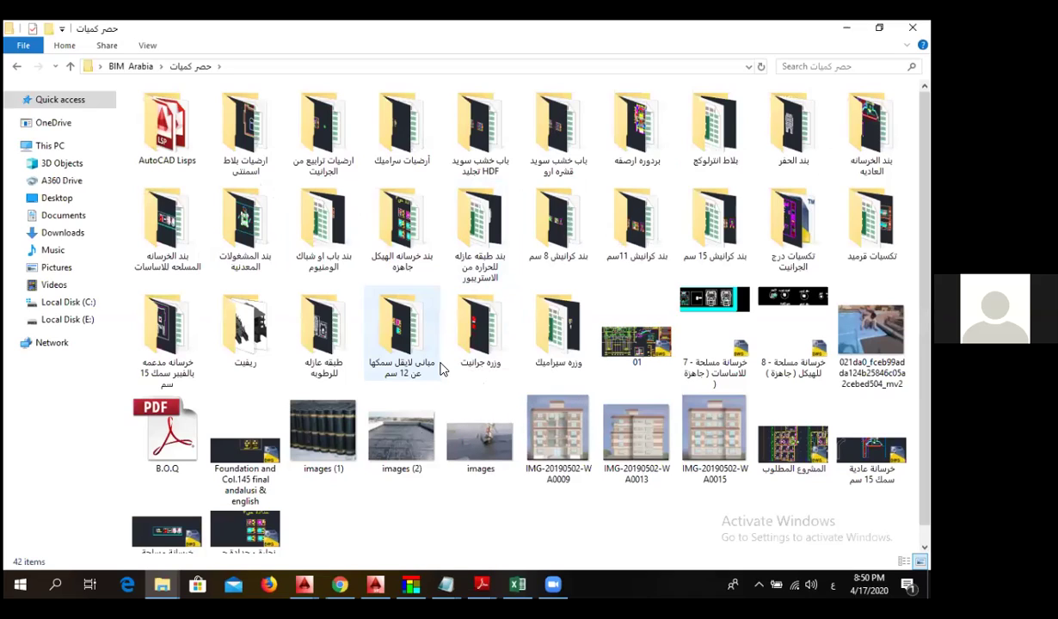
- Open the membrane waterproofing photo named images and examine the roll and sheet overlaps up close
double_click(442, 298)
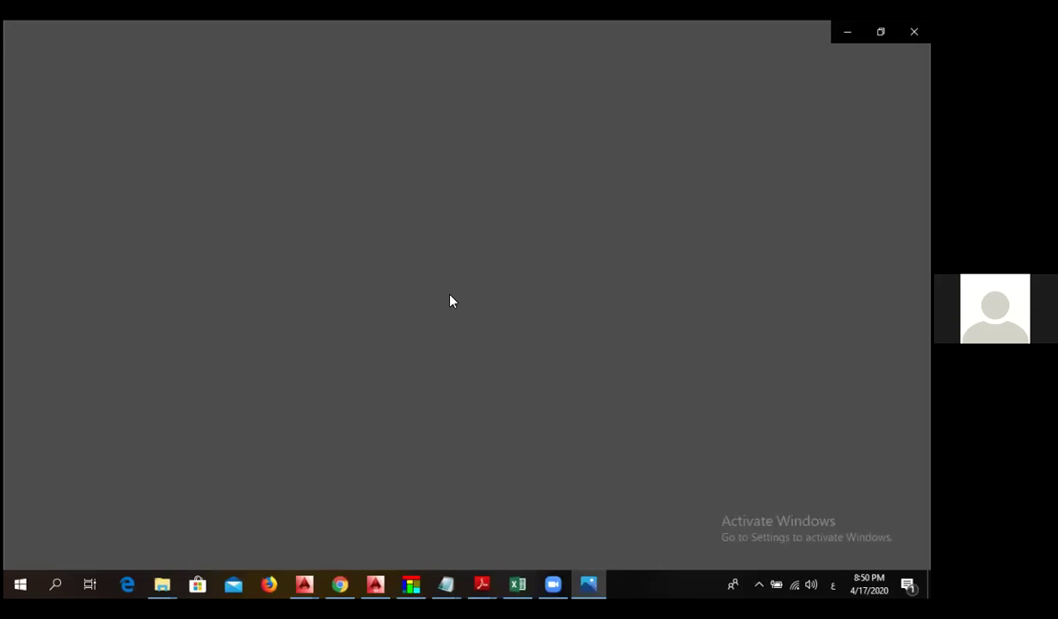
scroll(449, 299, "up", 1)
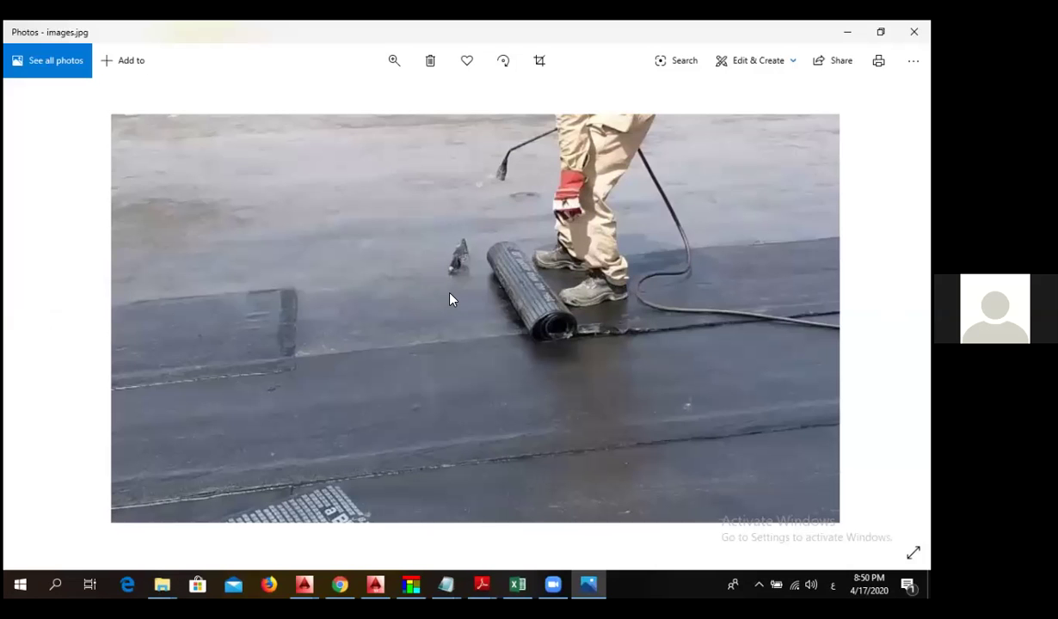
scroll(422, 316, "up", 1)
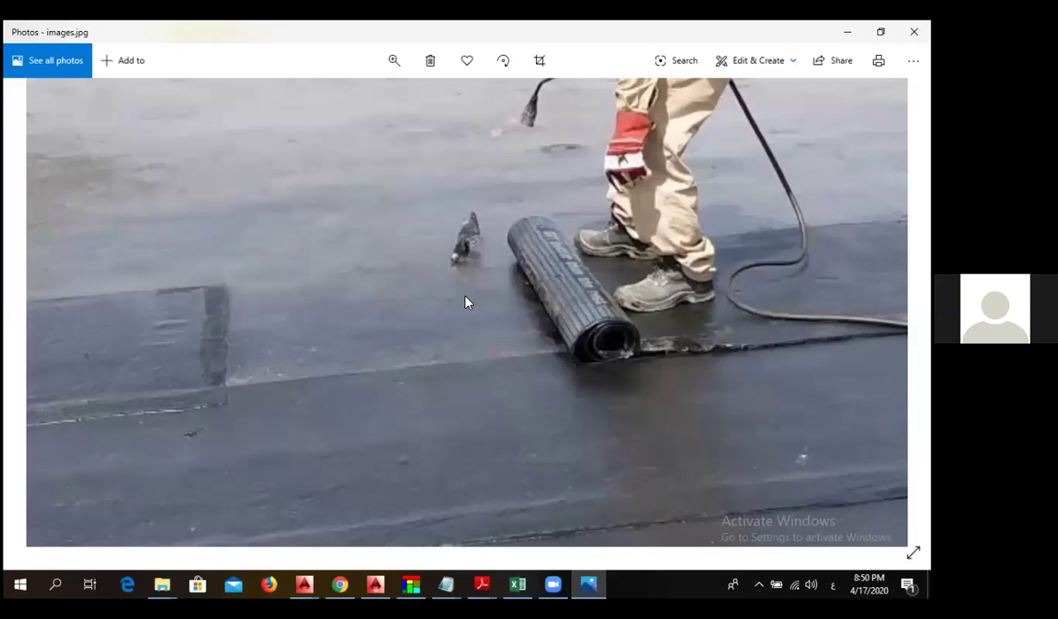
scroll(464, 302, "down", 2)
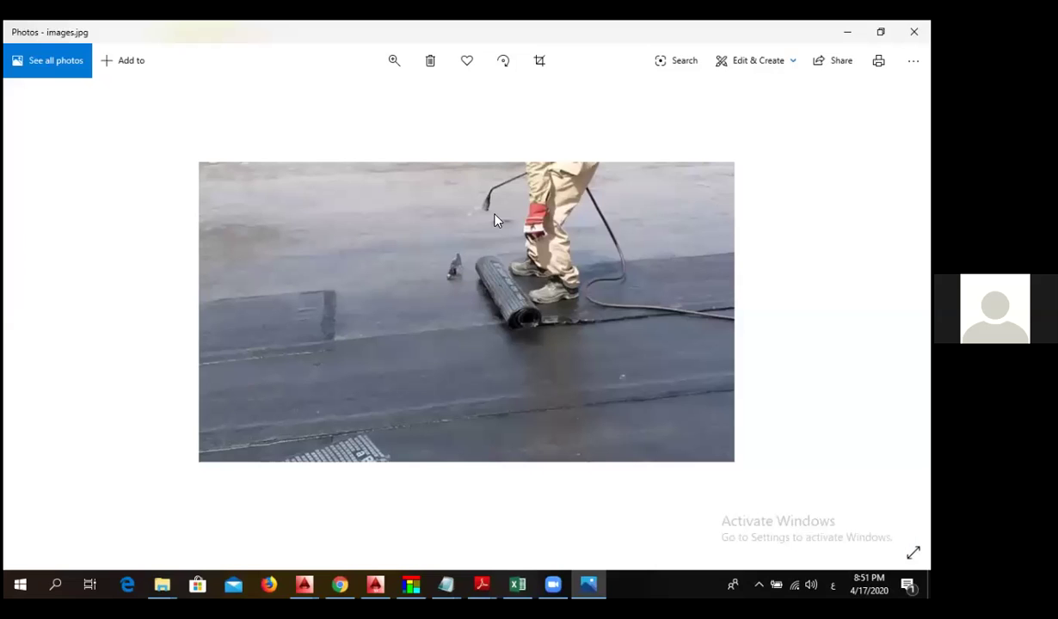
scroll(528, 215, "up", 1)
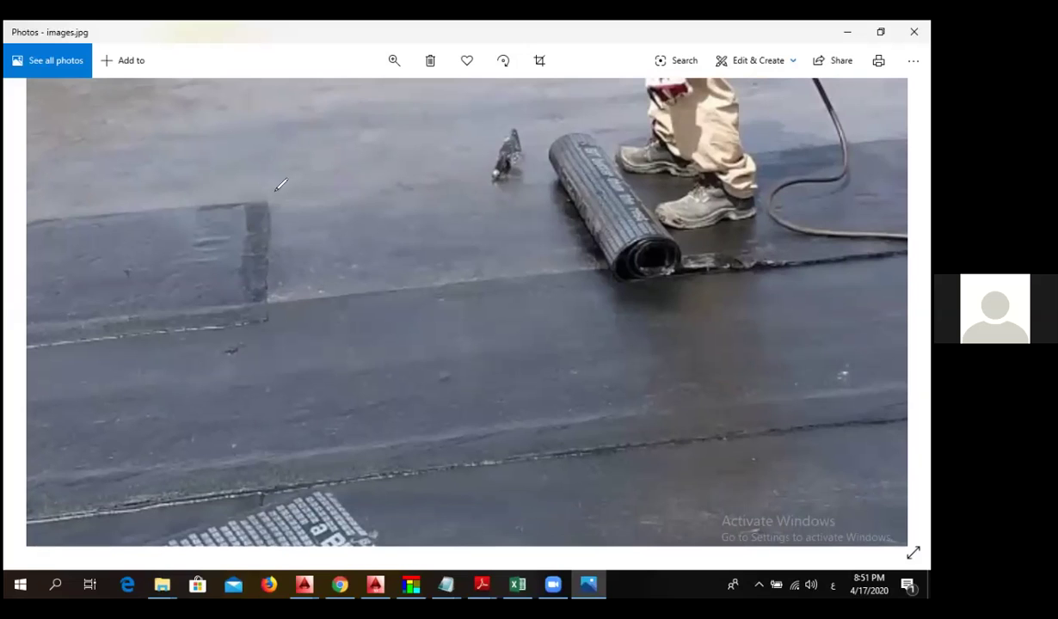
- Mark the end edge of the membrane sheet with a freehand line, circle its lower corner, and leave the photo
left_click_drag(272, 196, 267, 250)
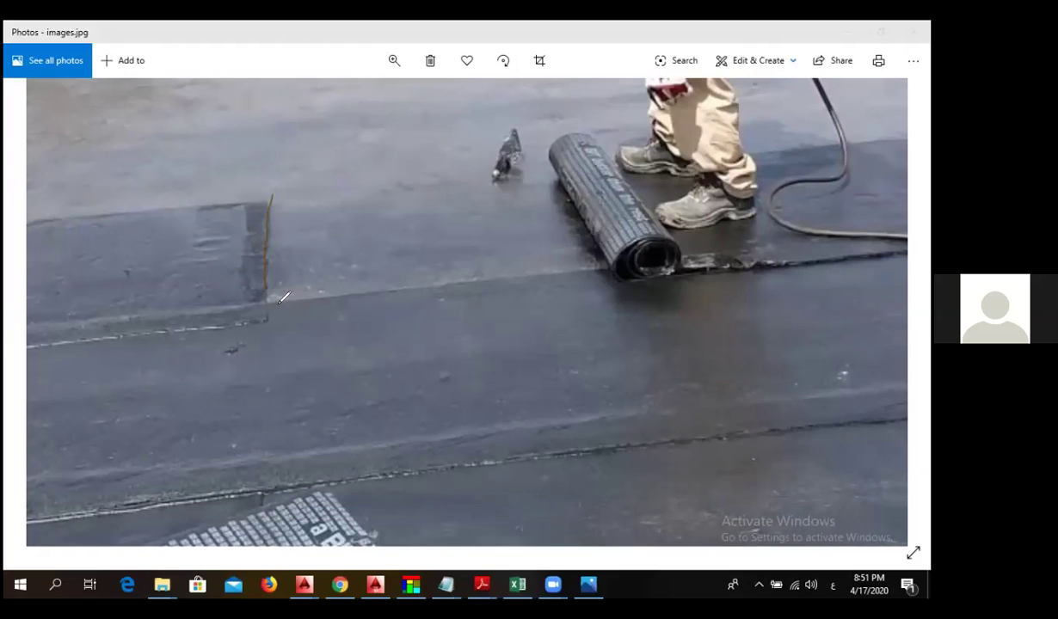
mouse_move(278, 301)
left_mouse_down()
mouse_move(240, 306)
mouse_move(257, 328)
mouse_move(277, 307)
mouse_move(246, 312)
mouse_move(274, 308)
left_mouse_up()
left_click(337, 251)
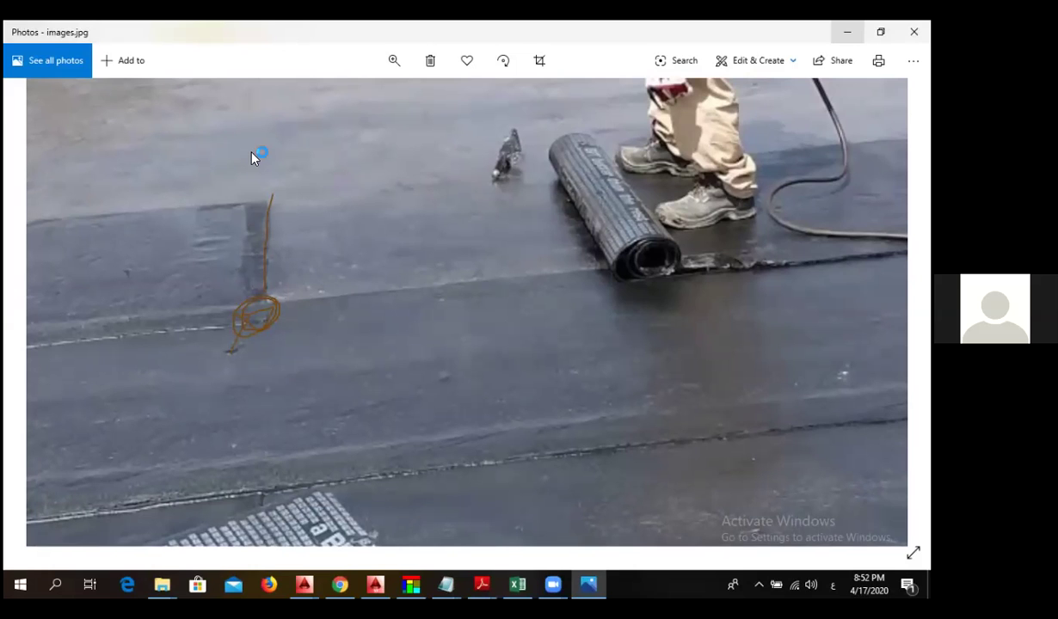
key("alt+F4")
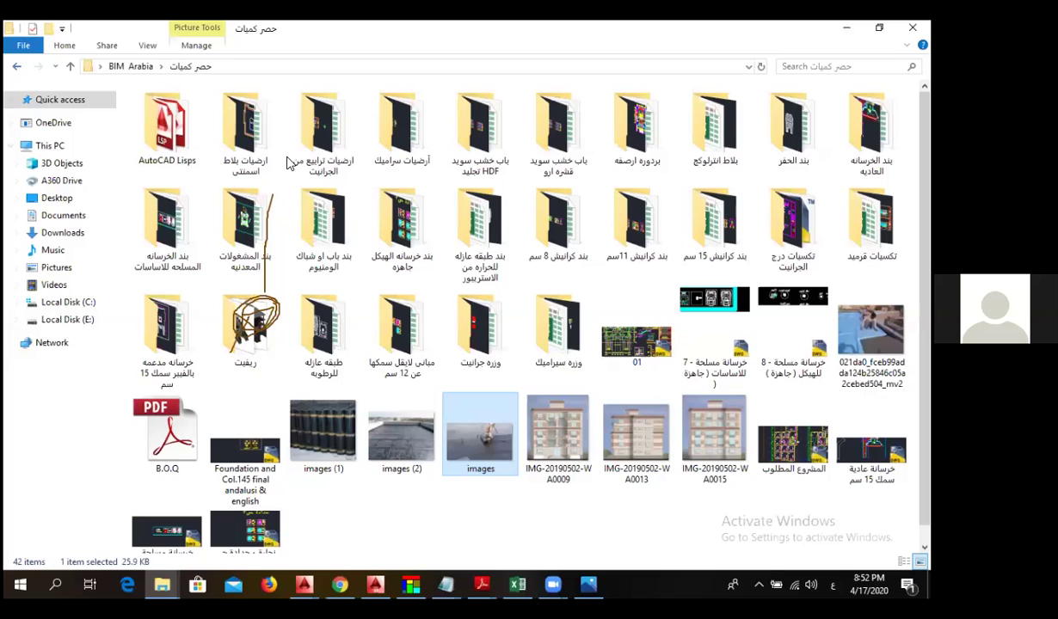
- Switch to the pricing PDF in Adobe Reader and examine the cost breakdowns of the concrete items on pages 1 to 3
key("alt+Tab")
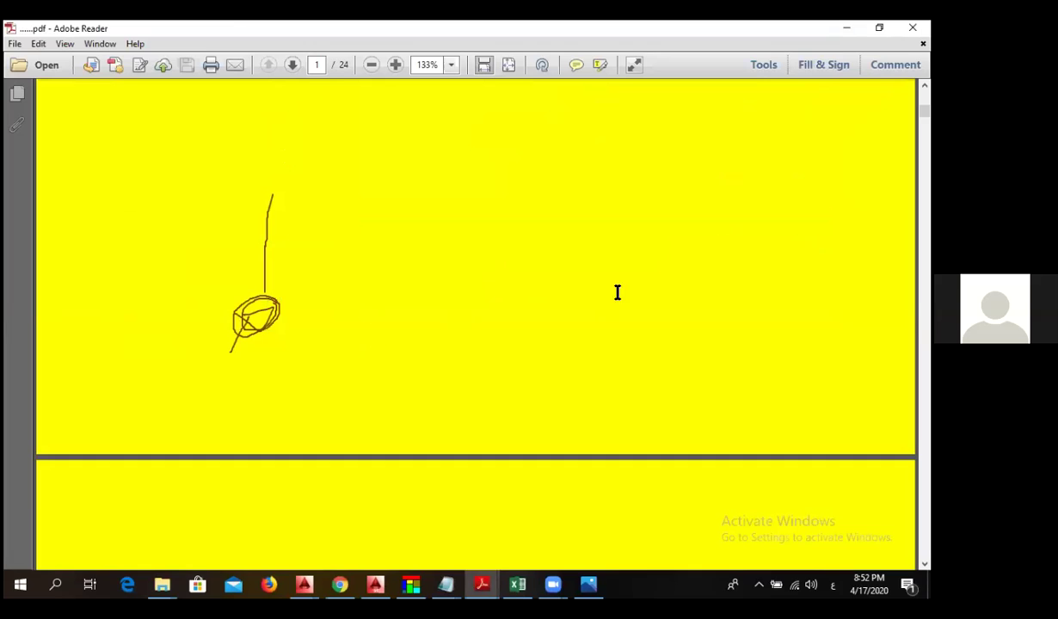
scroll(527, 275, "down", 5)
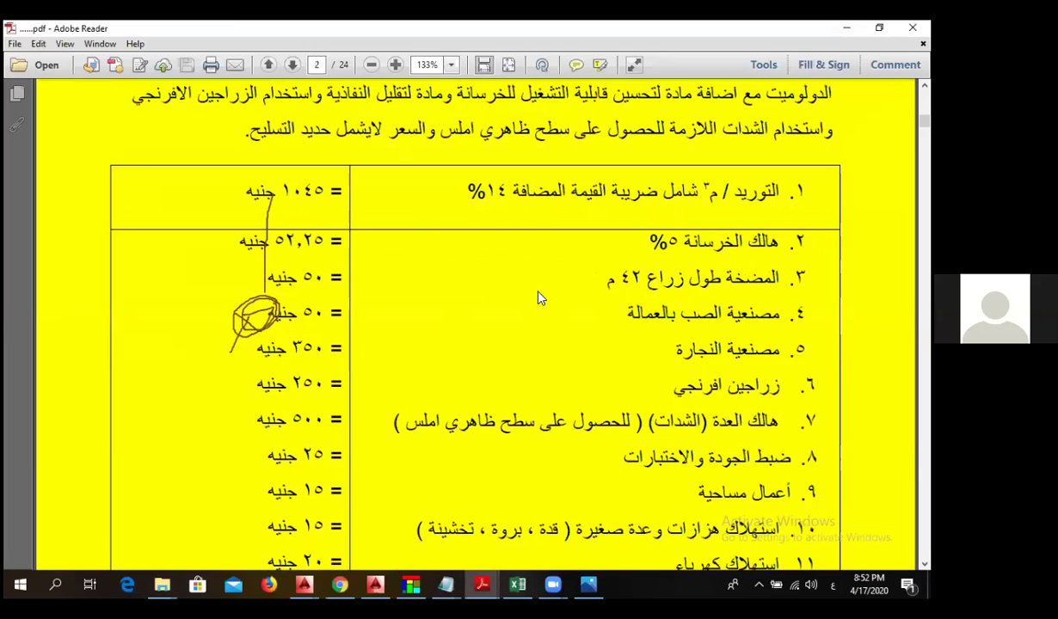
scroll(461, 292, "up", 5)
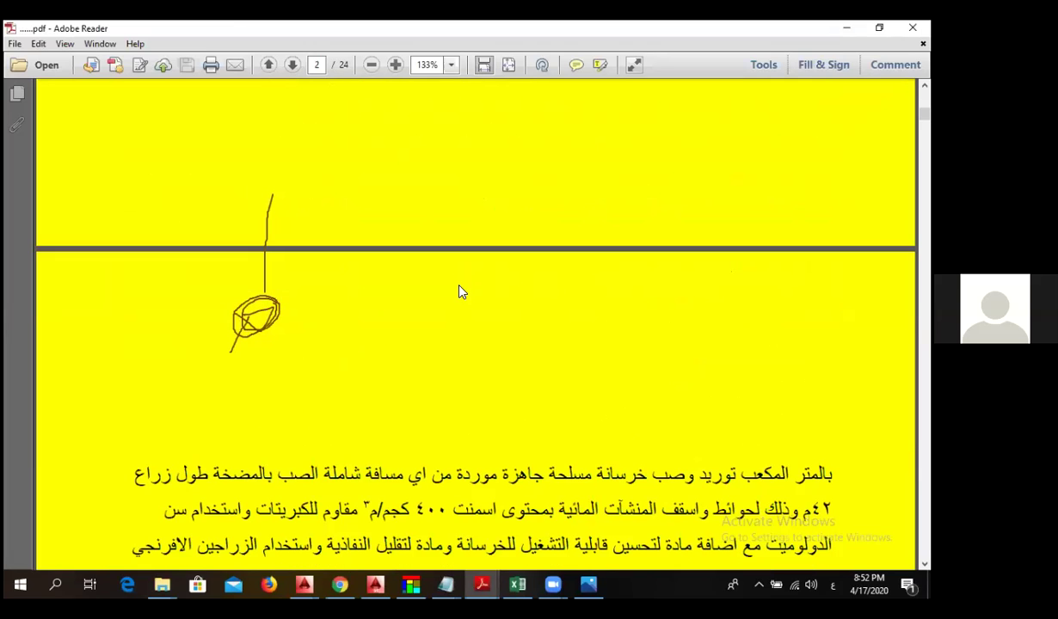
scroll(452, 275, "down", 5)
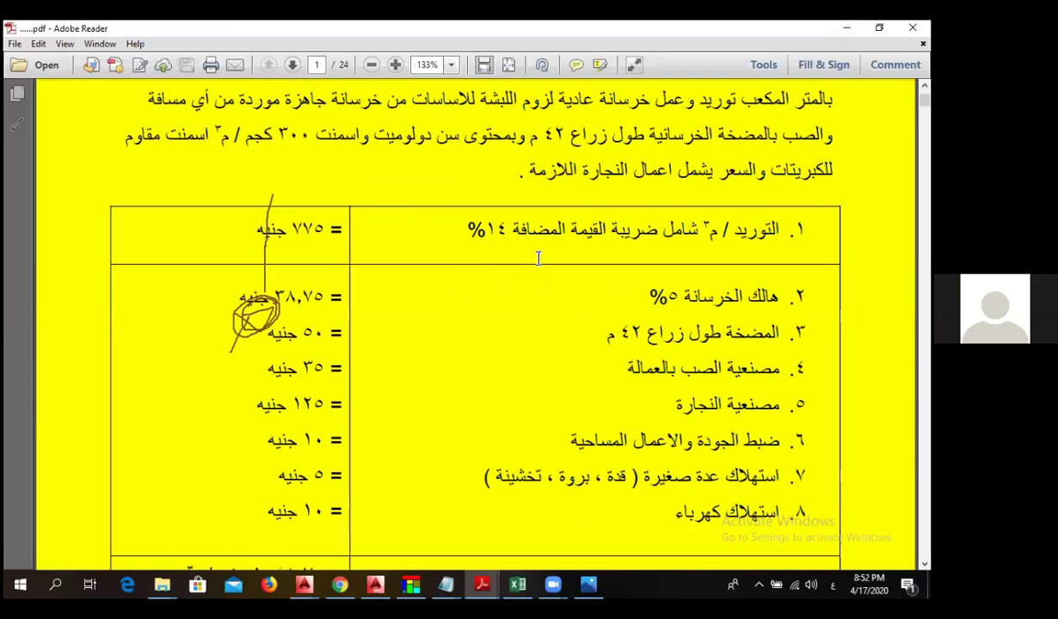
scroll(559, 228, "up", 7)
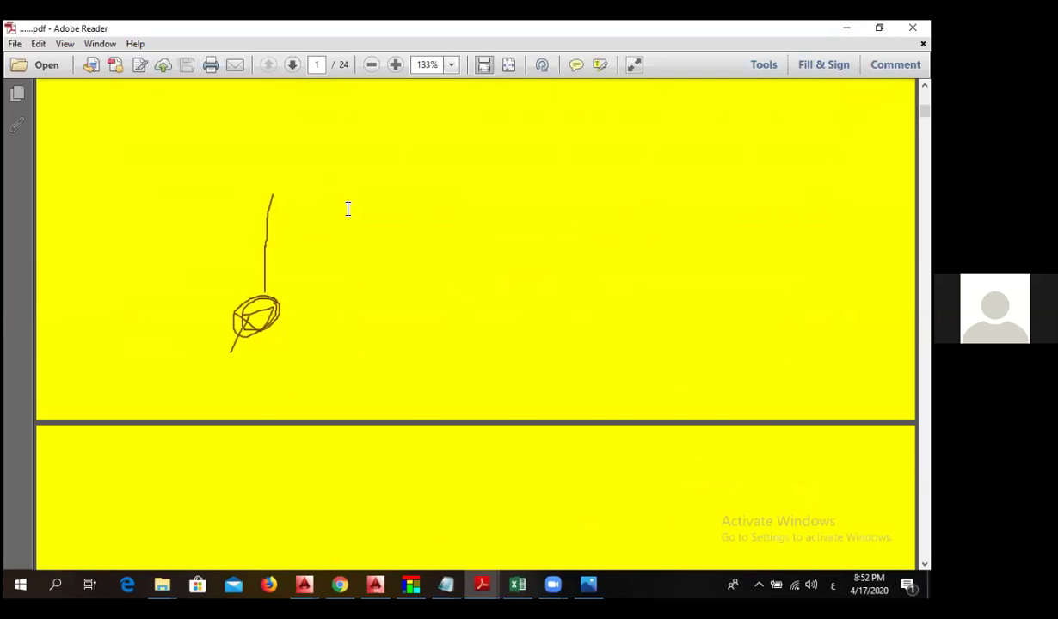
scroll(339, 219, "down", 5)
scroll(363, 290, "up", 1)
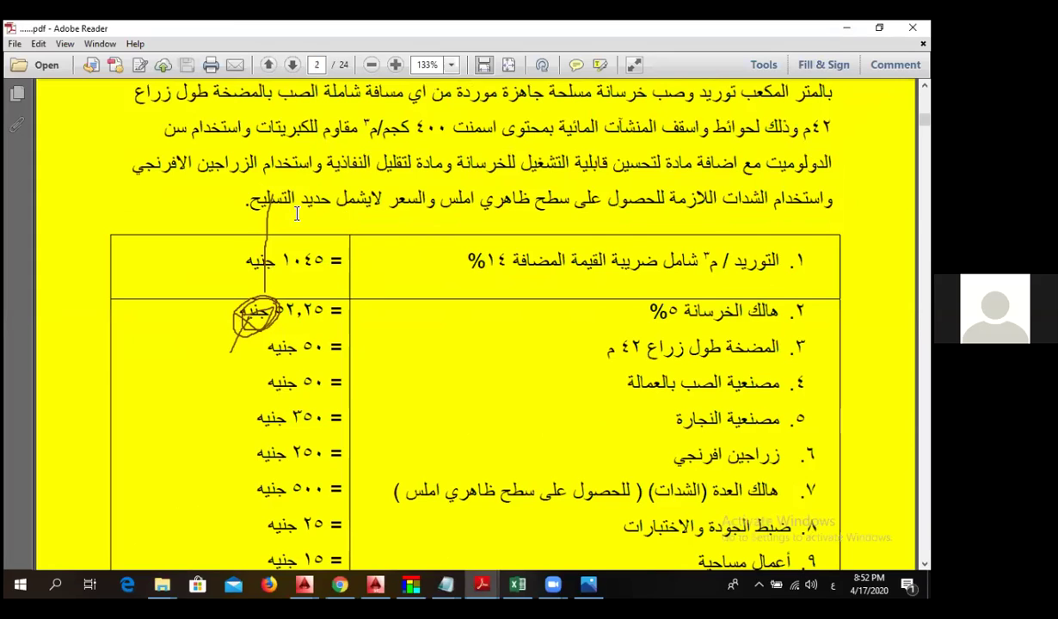
scroll(429, 225, "down", 1)
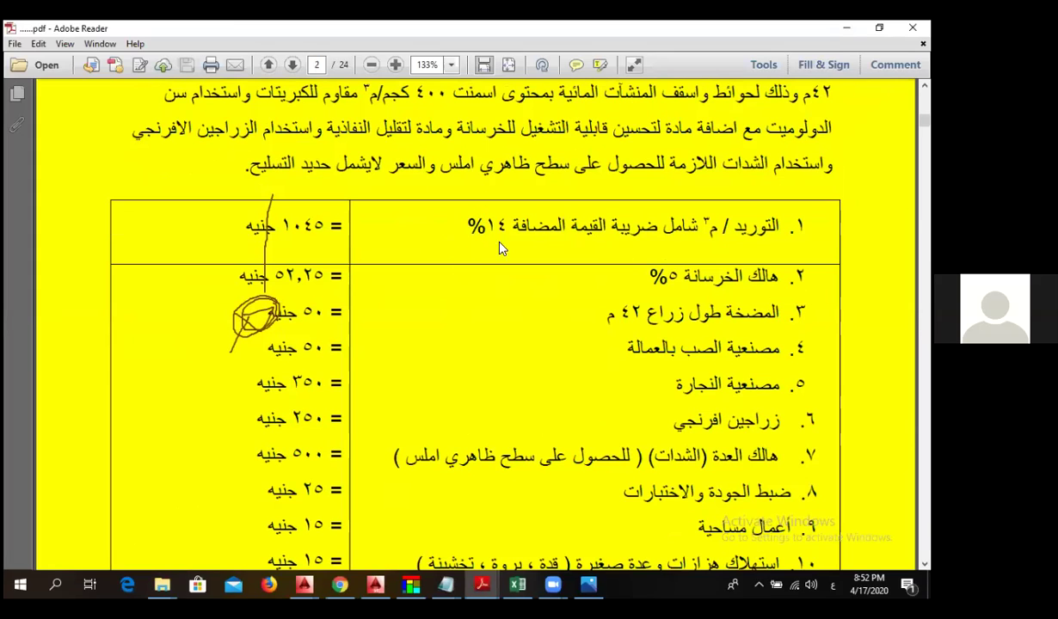
scroll(690, 169, "down", 5)
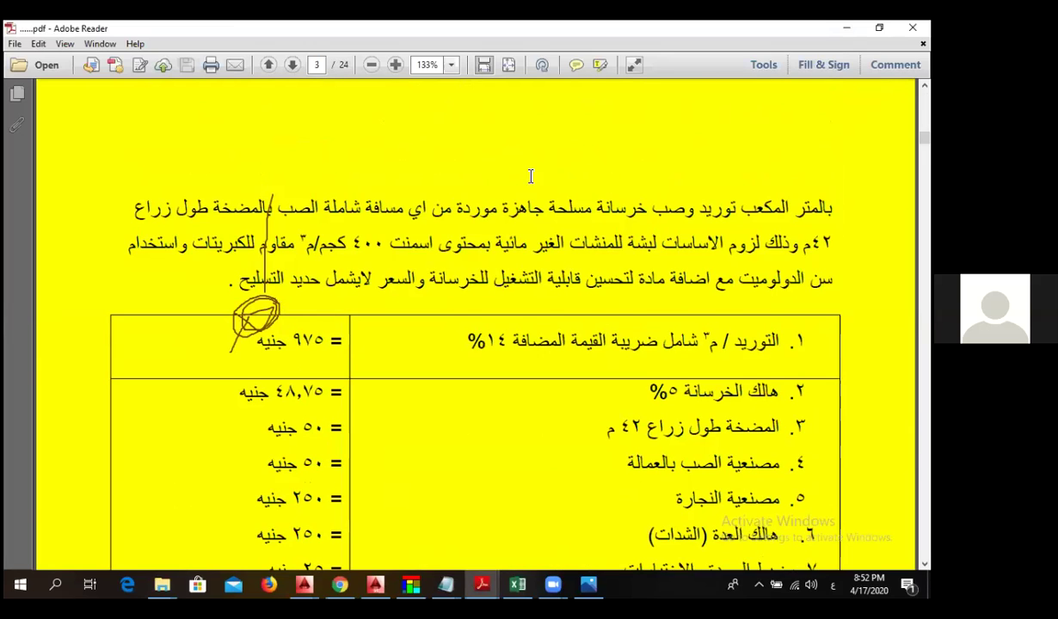